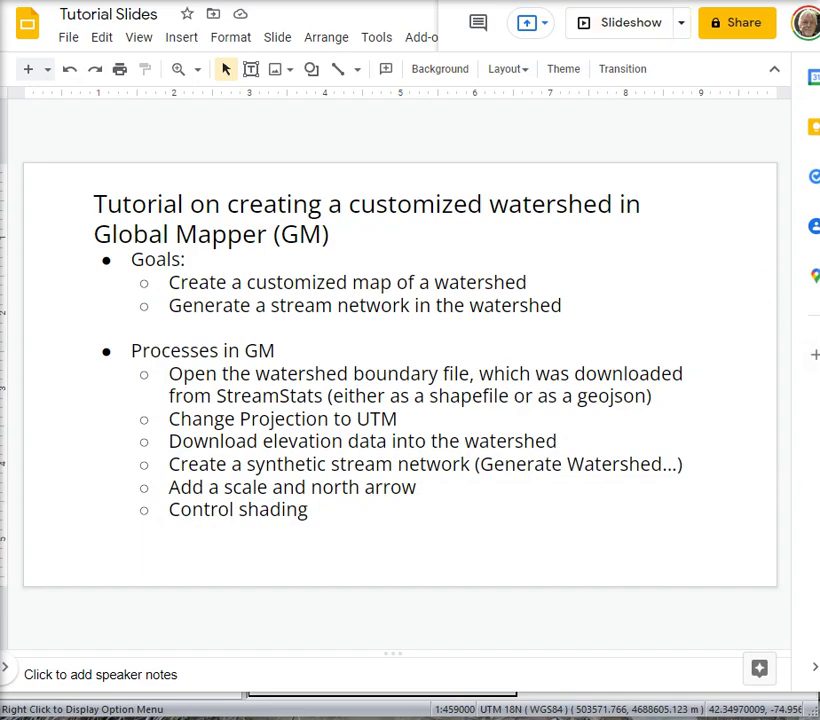
Switch from the Google Slides outline to the Global Mapper window.
key(alt+Tab)
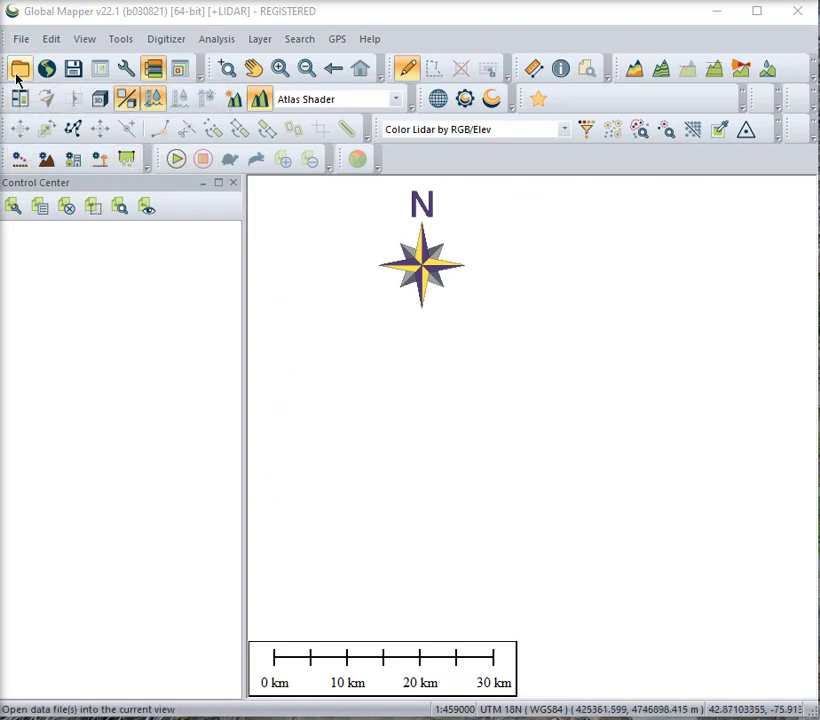
Load 'StreamStats Unadilla R watershed.geojson' from the Labs folder as a layer.
click(21, 40)
click(22, 42)
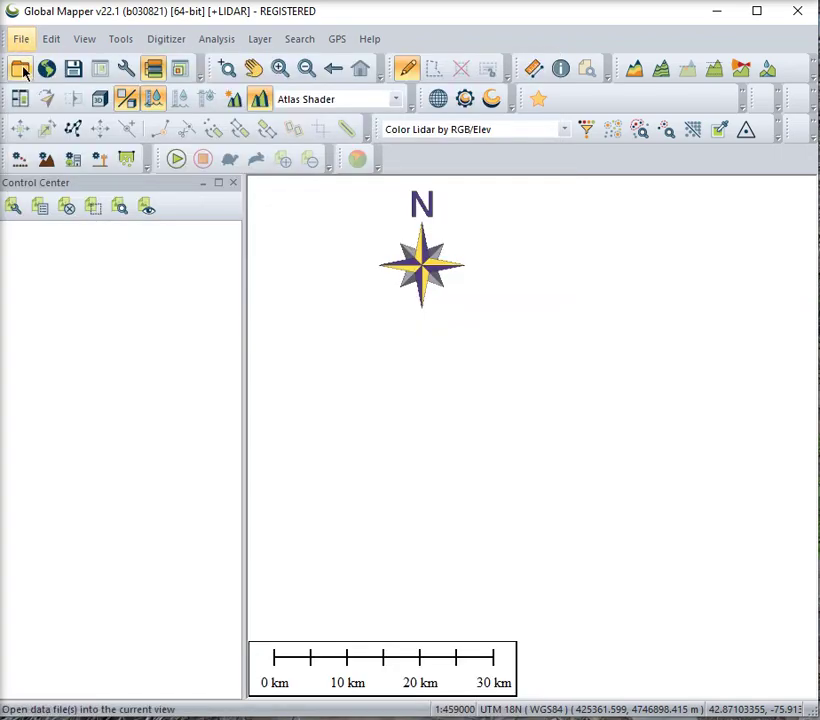
click(19, 68)
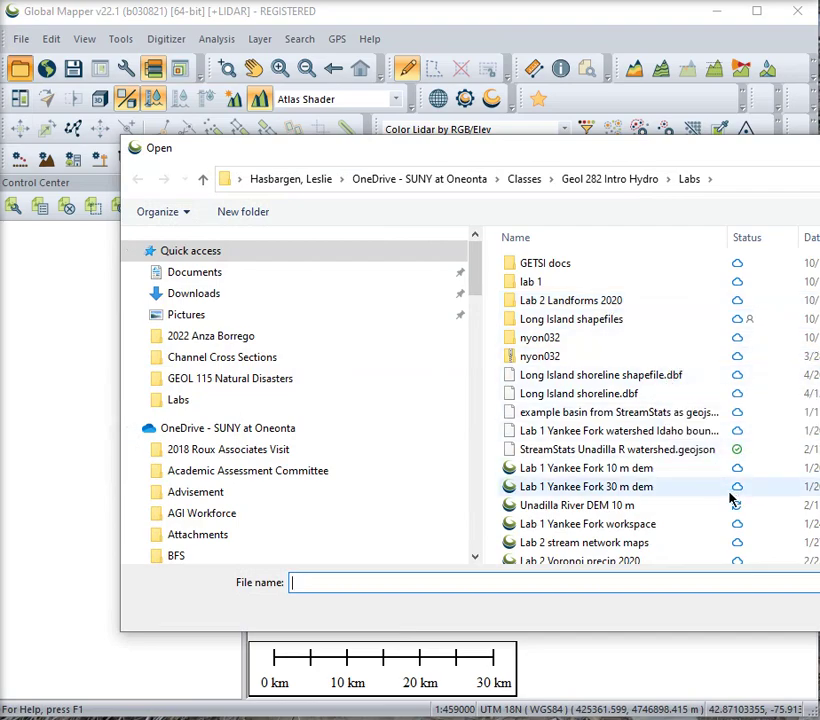
click(617, 414)
click(595, 452)
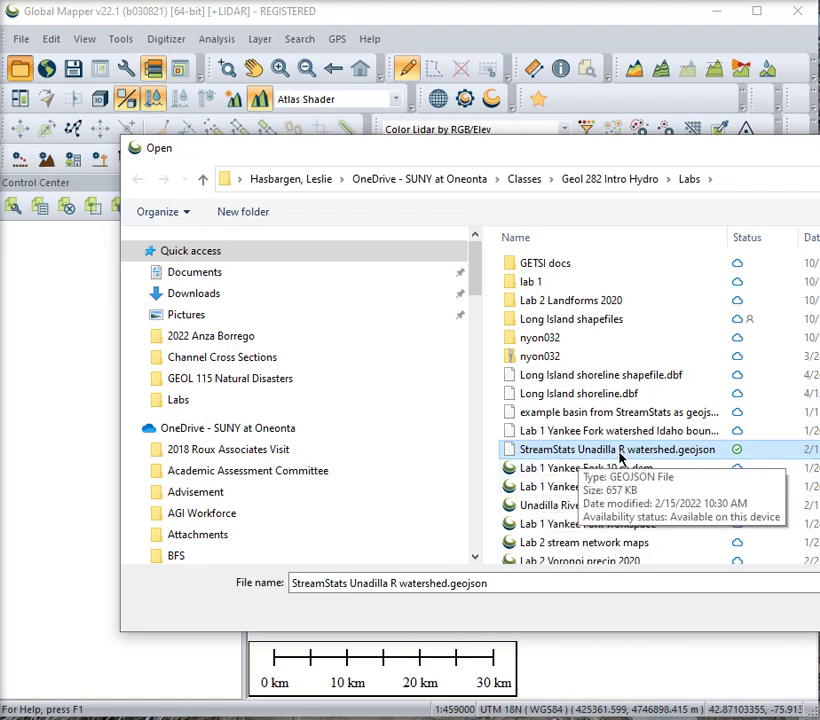
double_click(548, 452)
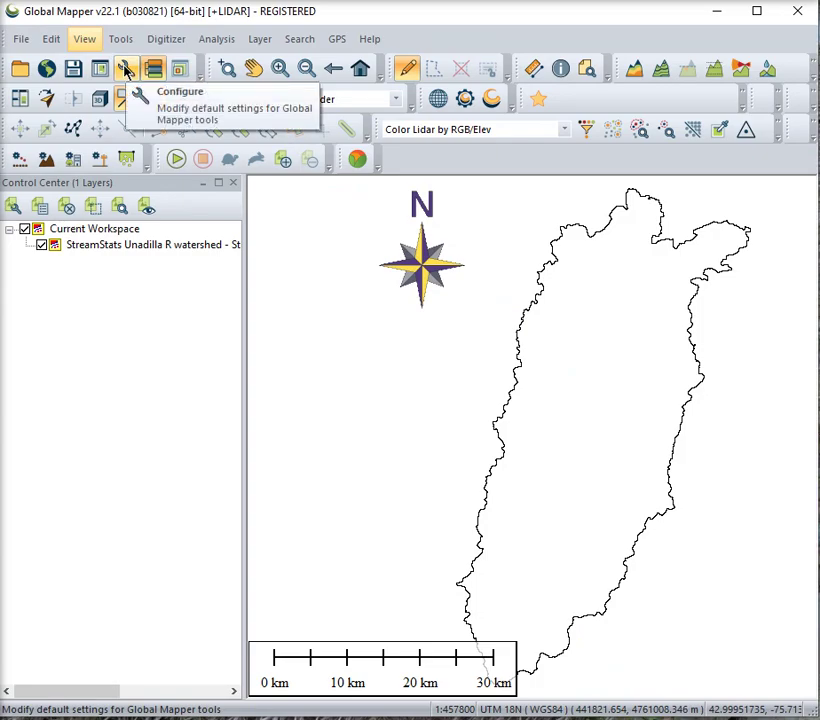
Try the Geographic (Latitude/Longitude) map projection and apply it.
click(126, 68)
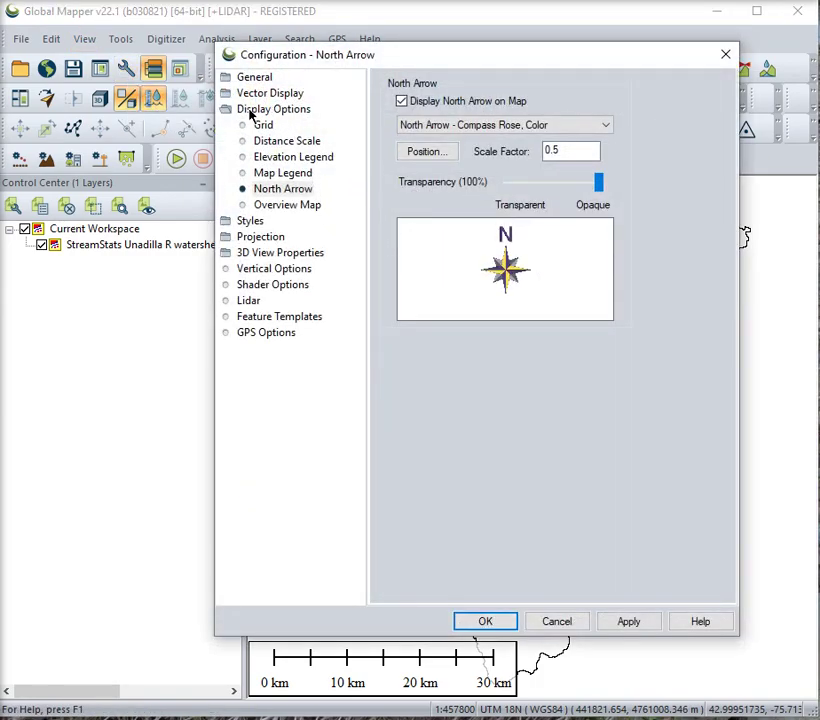
click(262, 237)
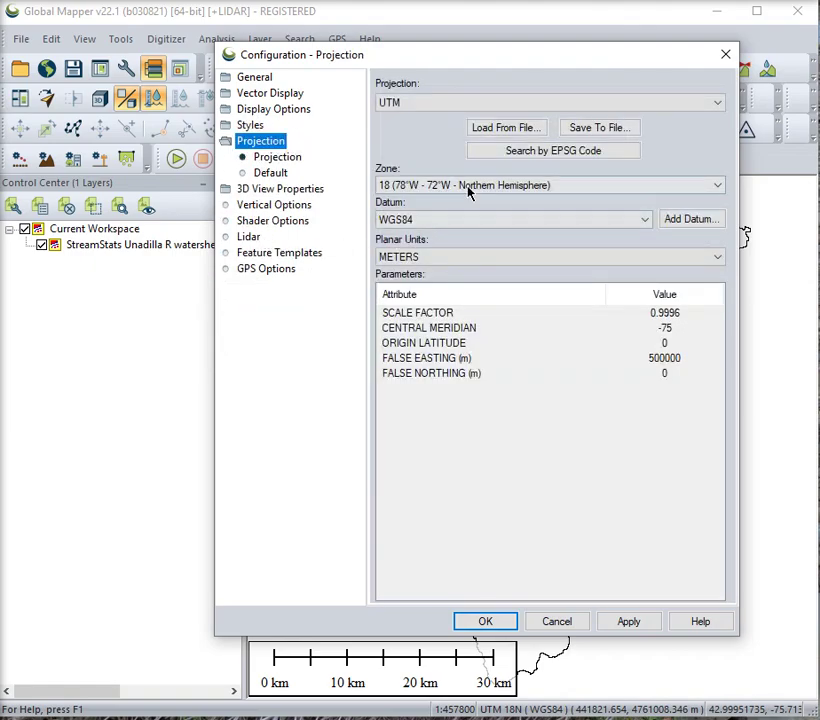
click(462, 187)
click(463, 187)
click(421, 102)
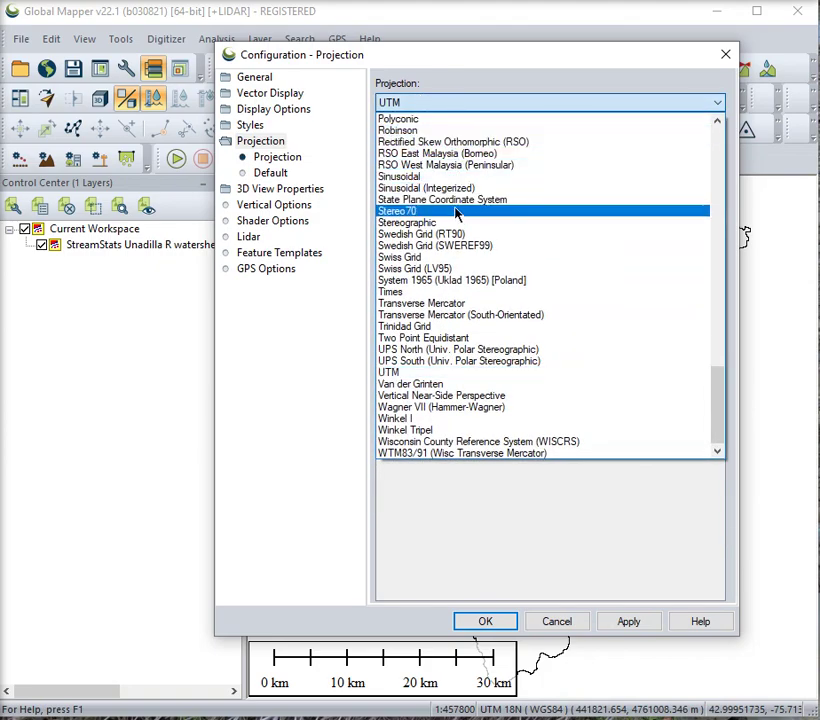
key(g)
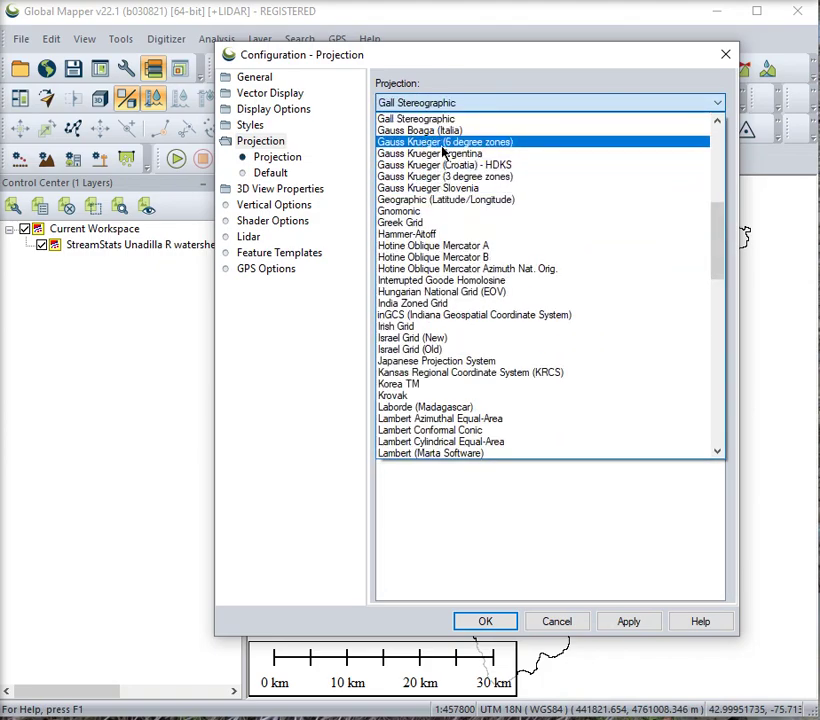
scroll(430, 150, up, 2)
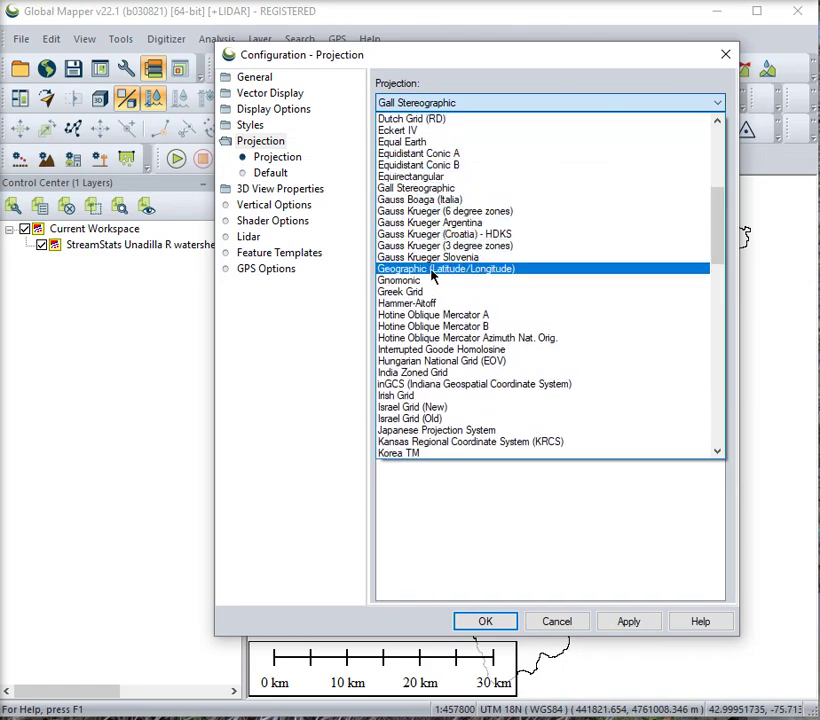
click(435, 272)
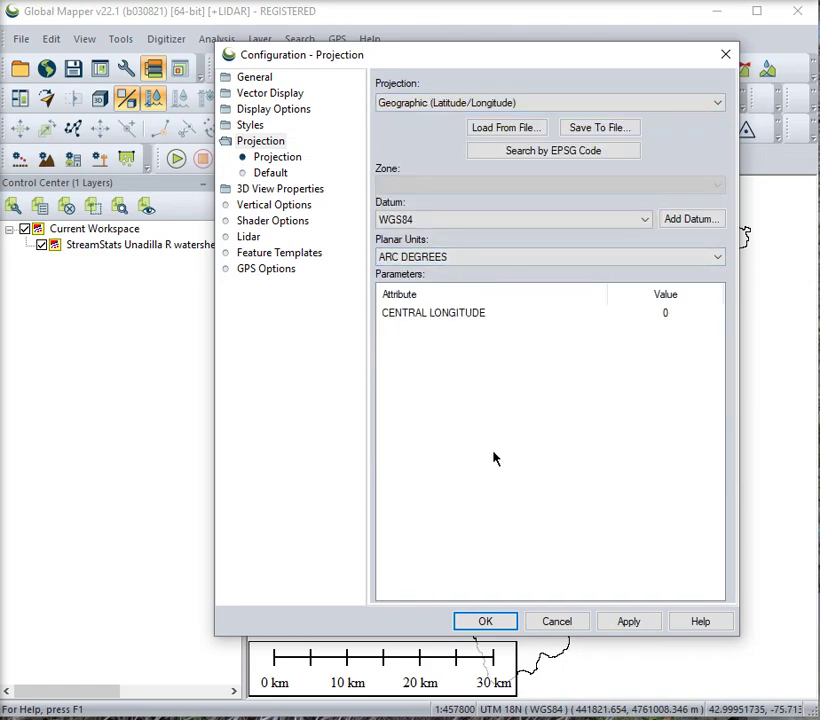
click(640, 623)
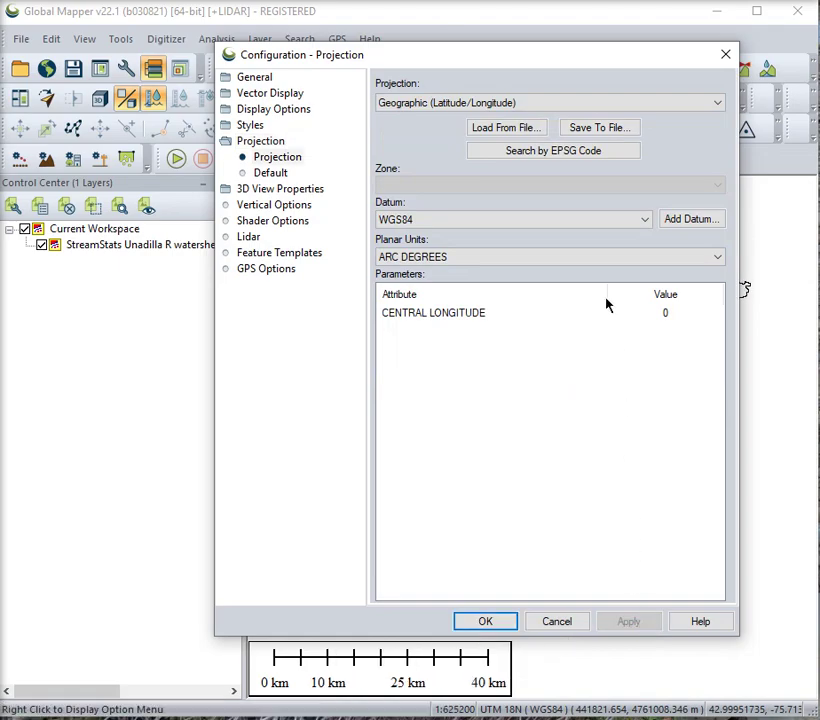
Set the projection back to UTM zone 18 North and accept it.
drag(549, 55, 819, 105)
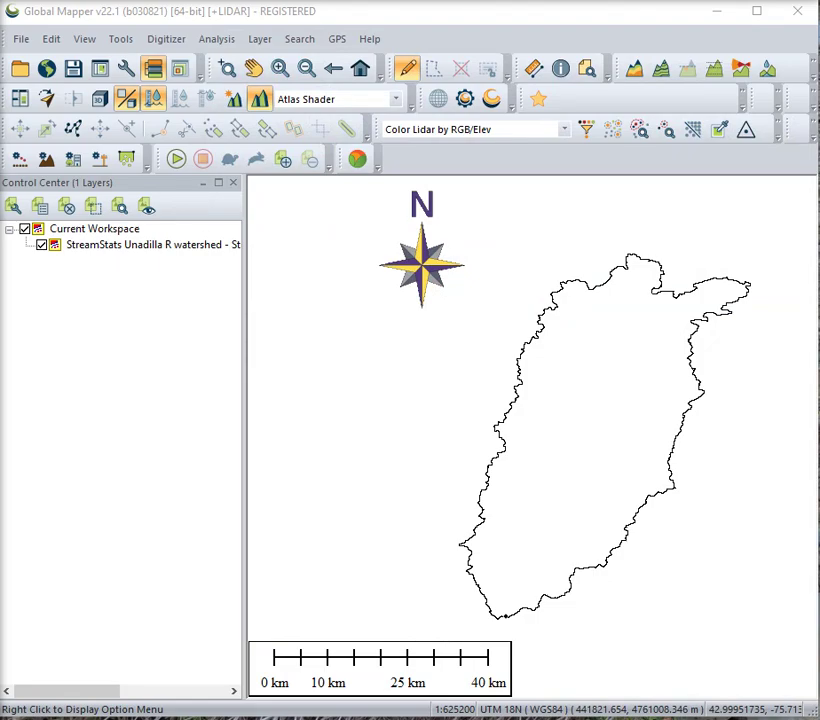
drag(819, 105, 399, 81)
click(298, 128)
key(u)
click(232, 445)
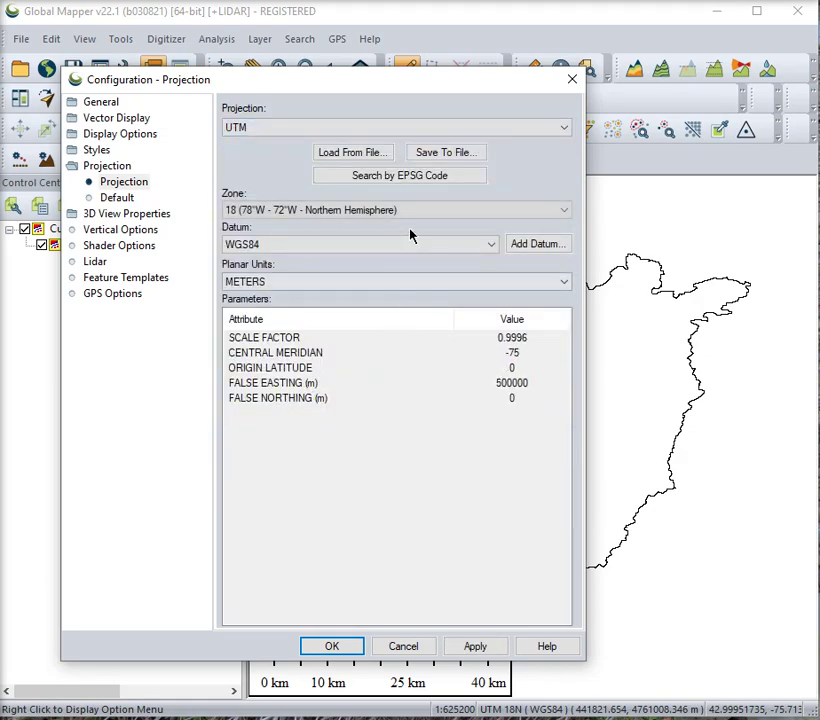
click(336, 647)
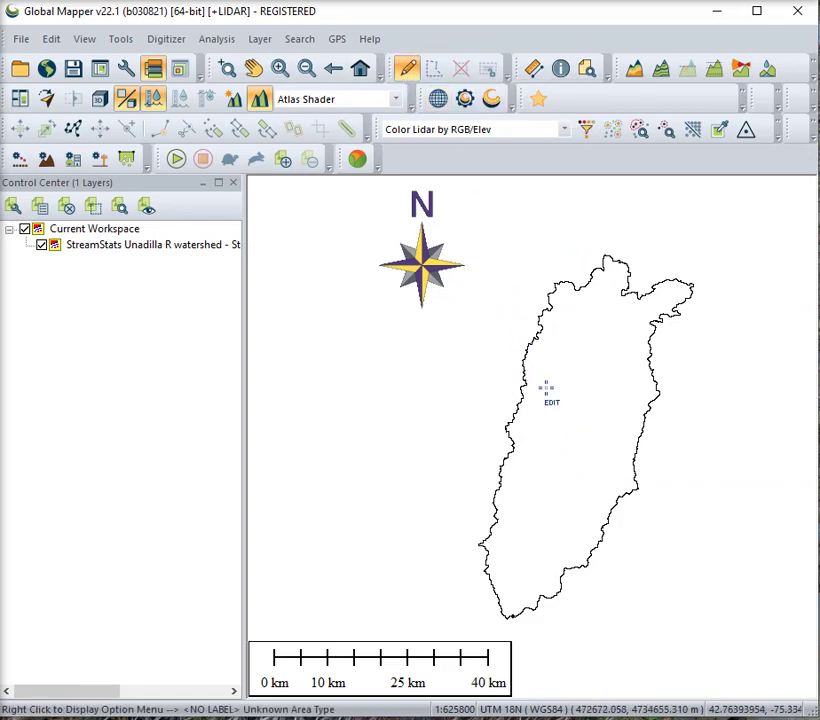
Download SRTM Worldwide Elevation Data within the selected watershed polygon.
click(547, 392)
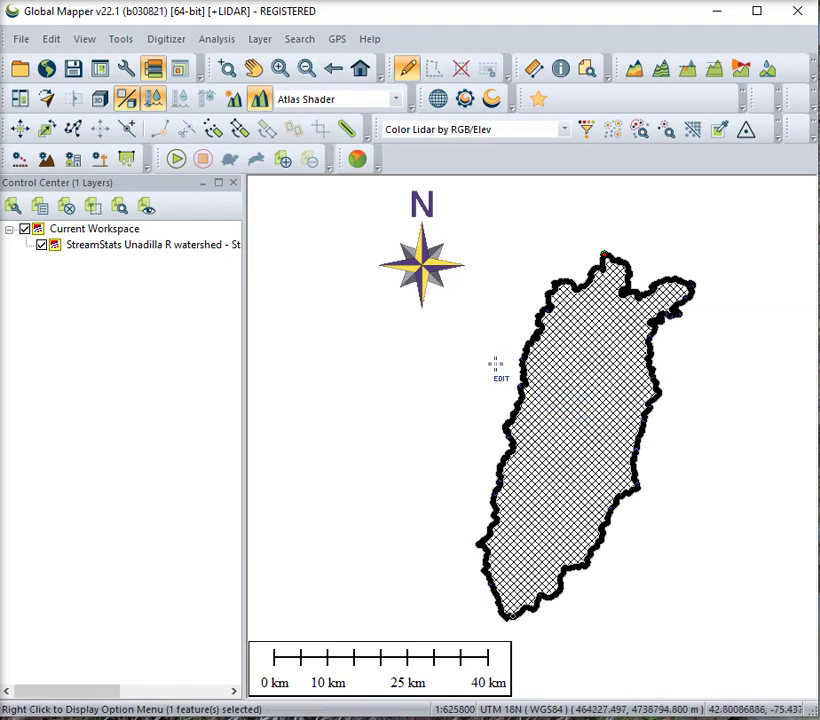
click(46, 68)
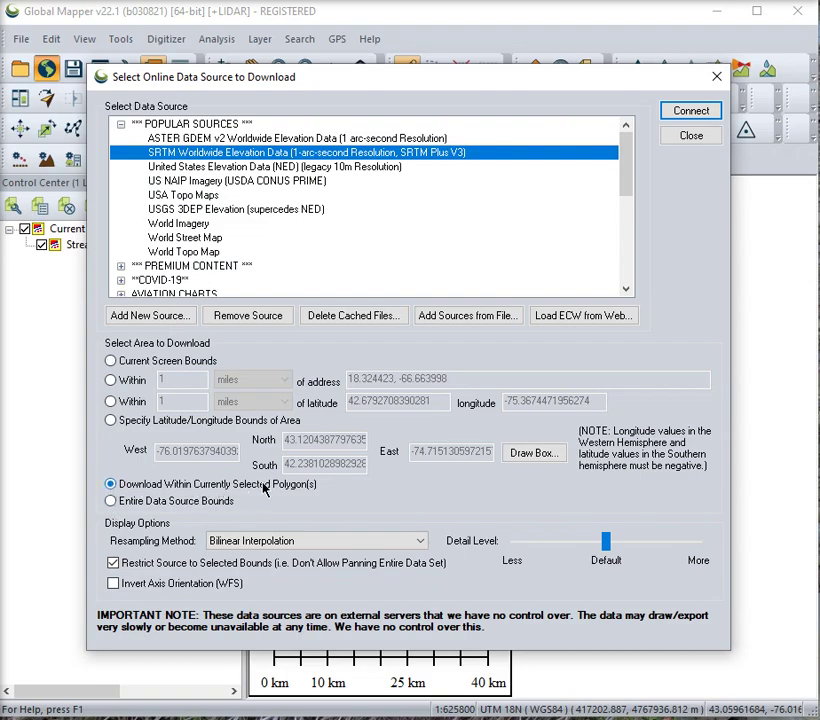
click(692, 111)
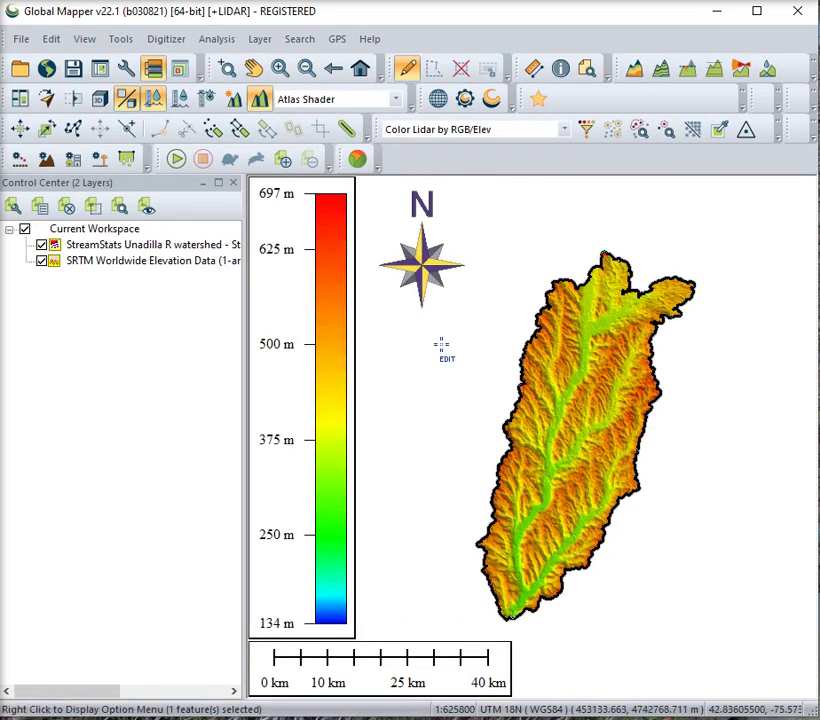
Hide the watershed boundary layer and select the SRTM elevation layer.
click(433, 374)
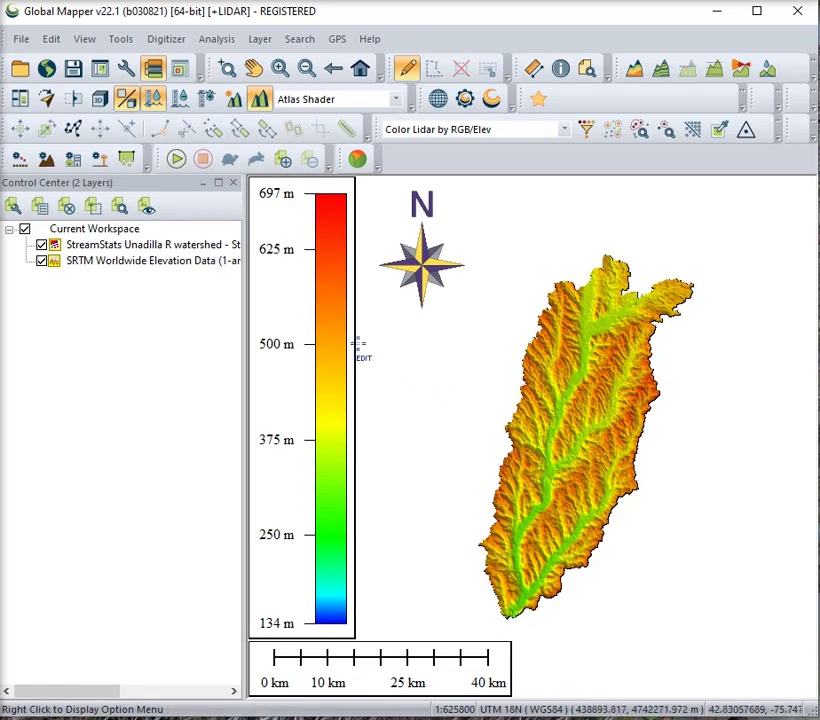
click(41, 246)
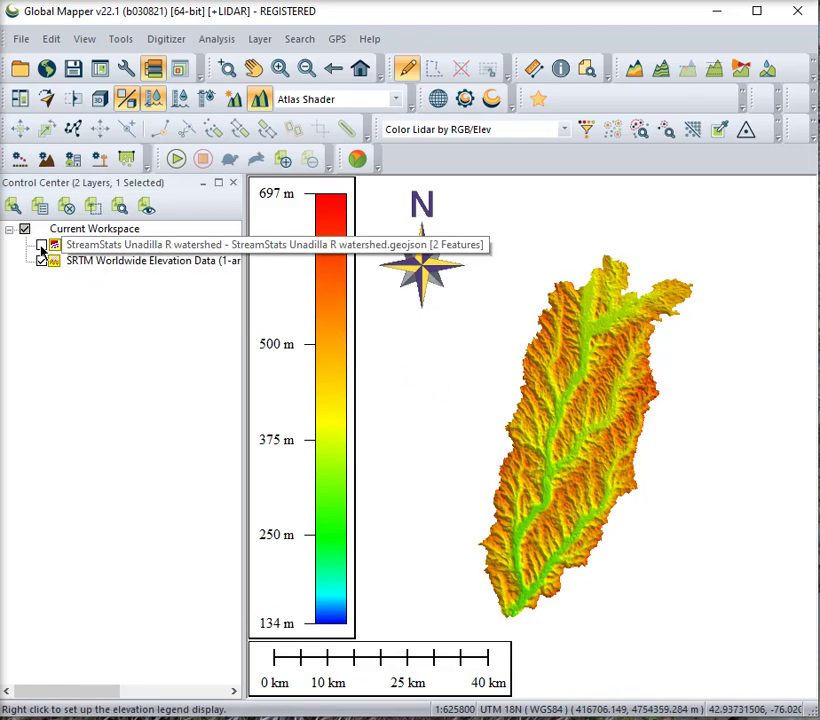
click(126, 264)
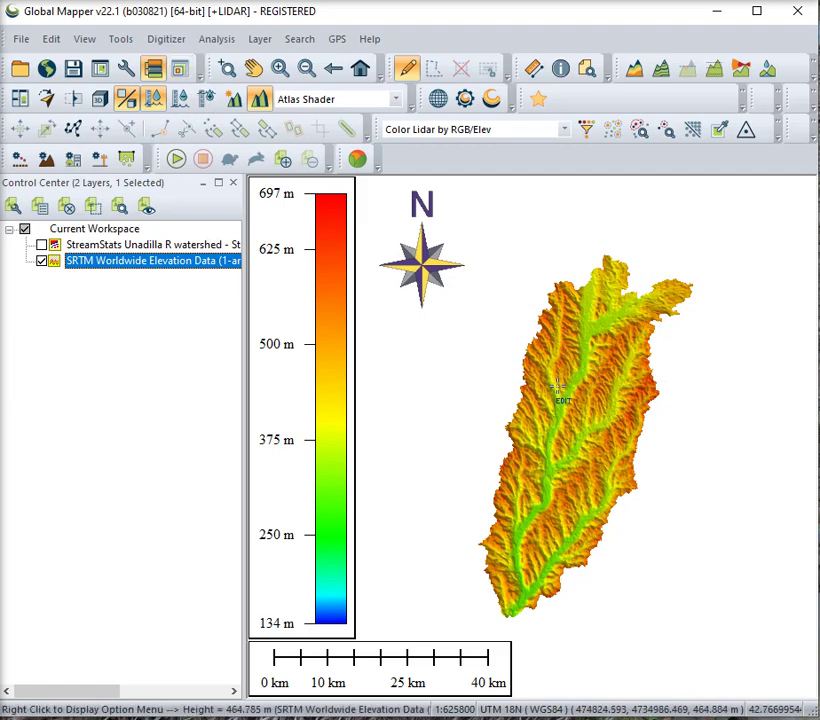
Generate a watershed with stream cell count 500 and 15 m depression fill depth.
click(217, 40)
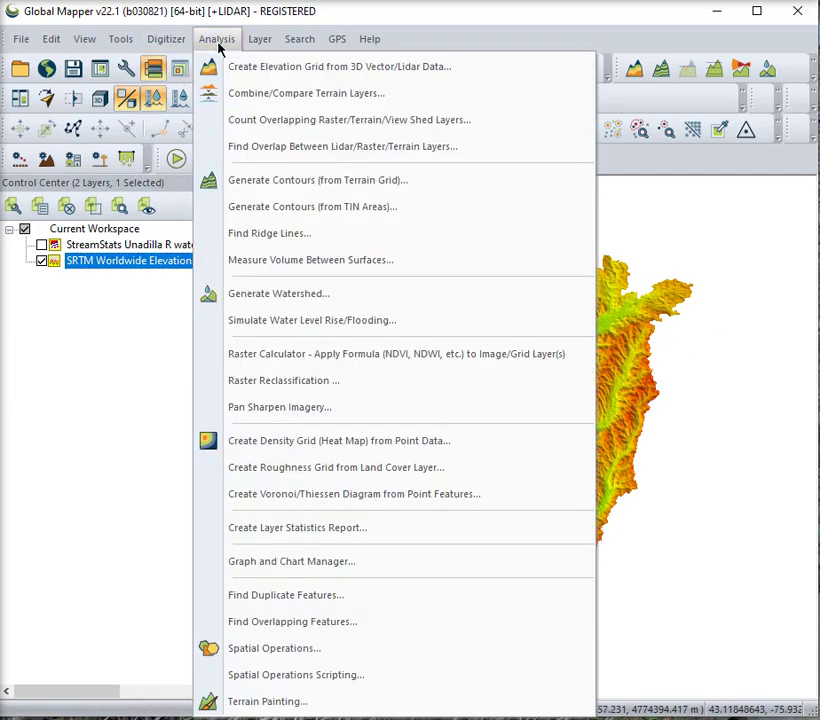
click(270, 296)
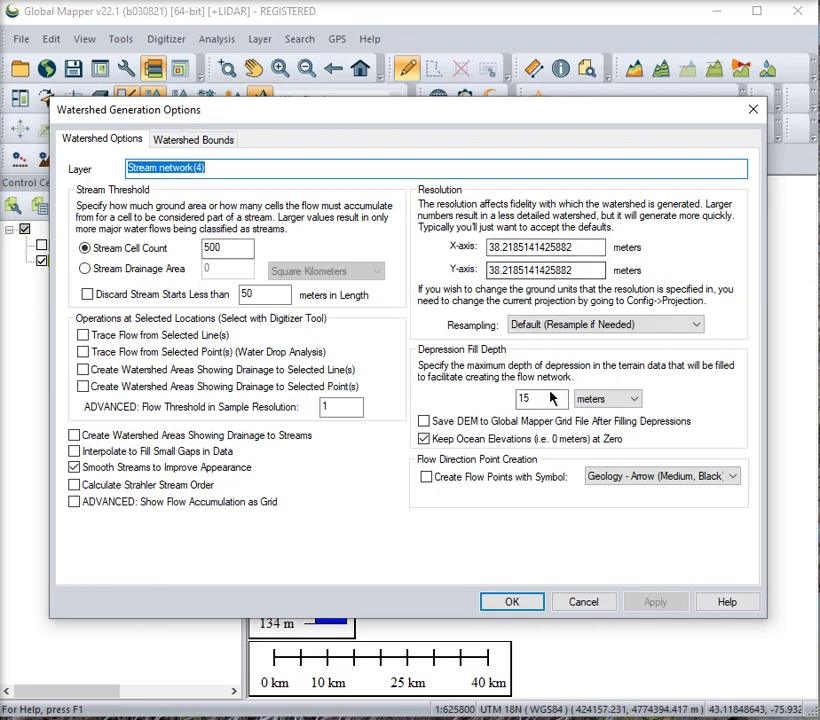
click(538, 398)
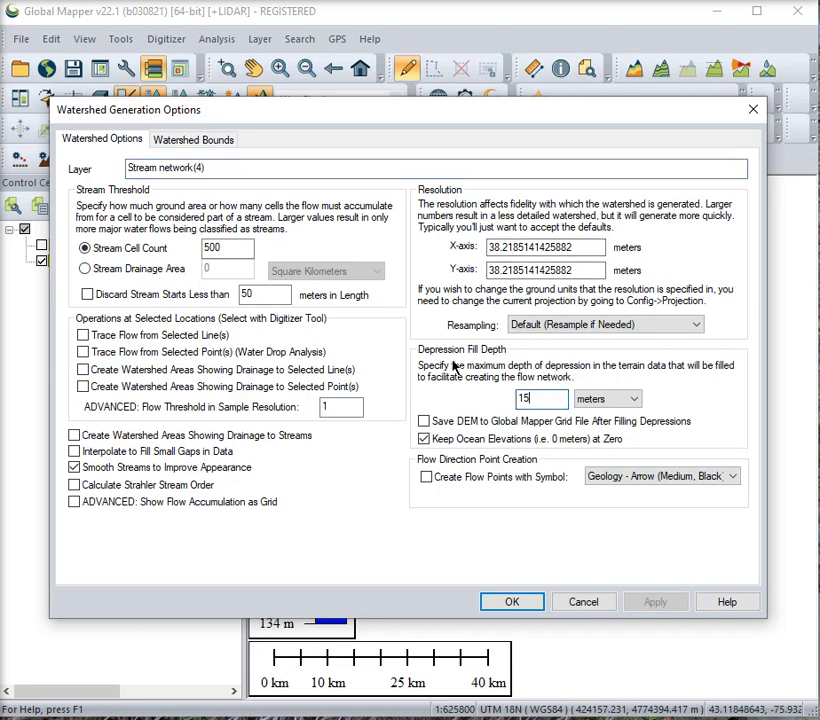
click(514, 602)
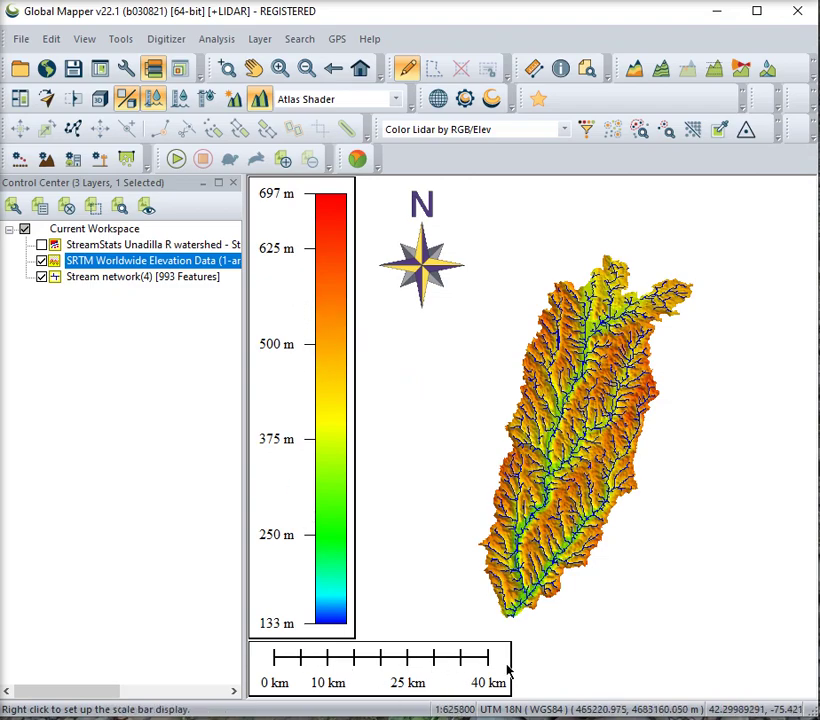
Toggle Show Distance Scale on Map off and back on, then apply it.
click(128, 70)
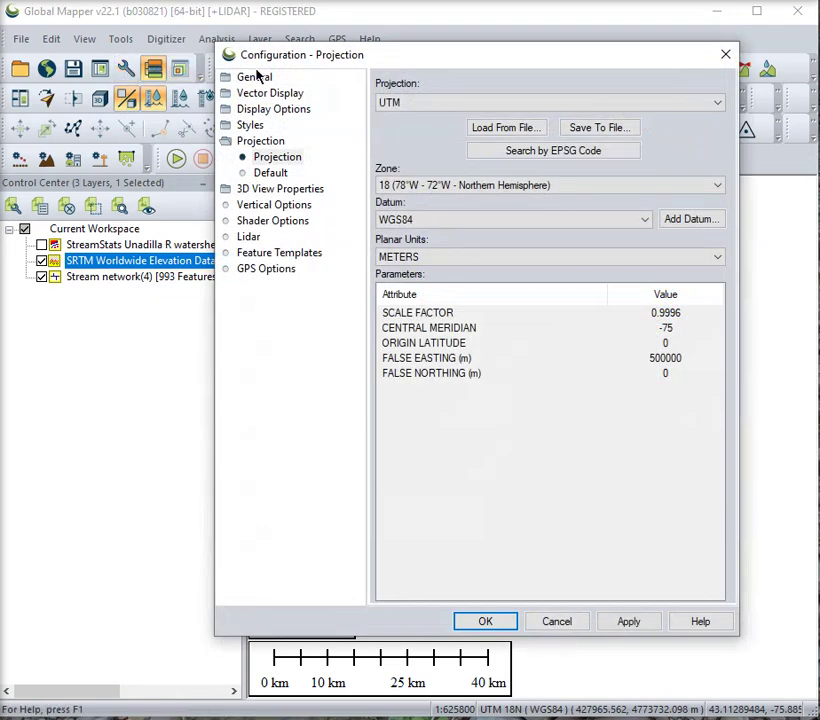
click(265, 110)
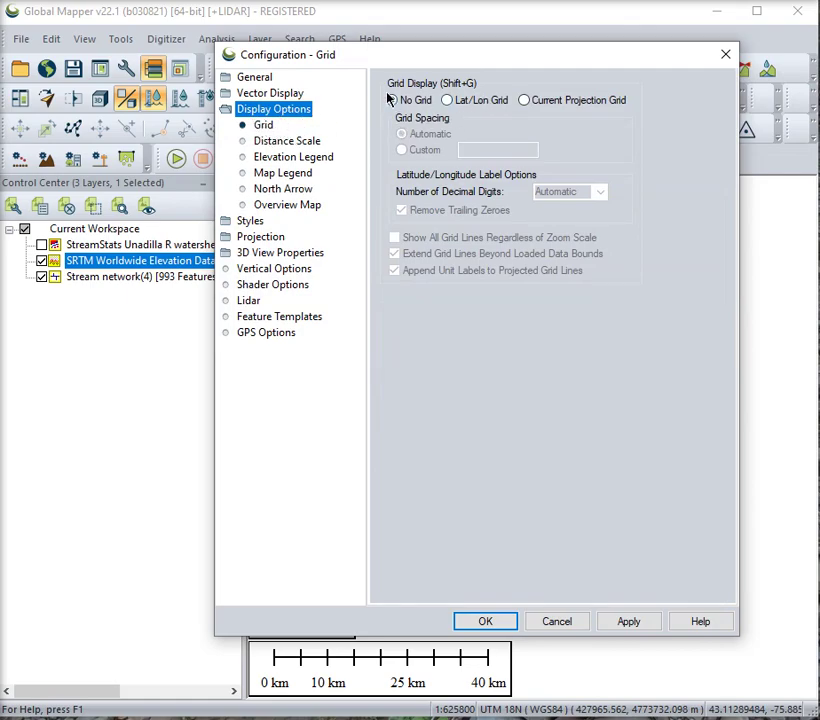
click(251, 141)
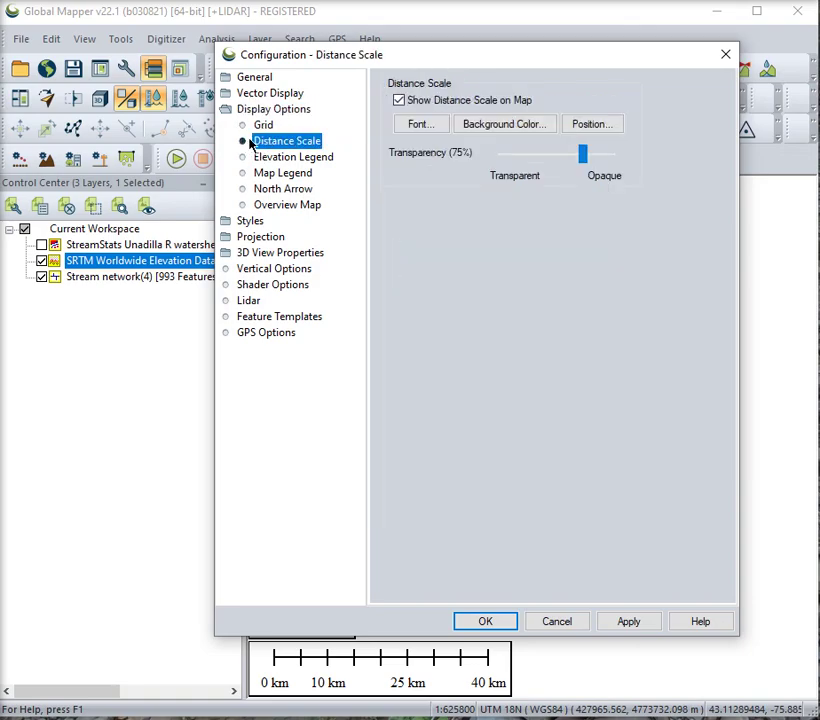
click(398, 101)
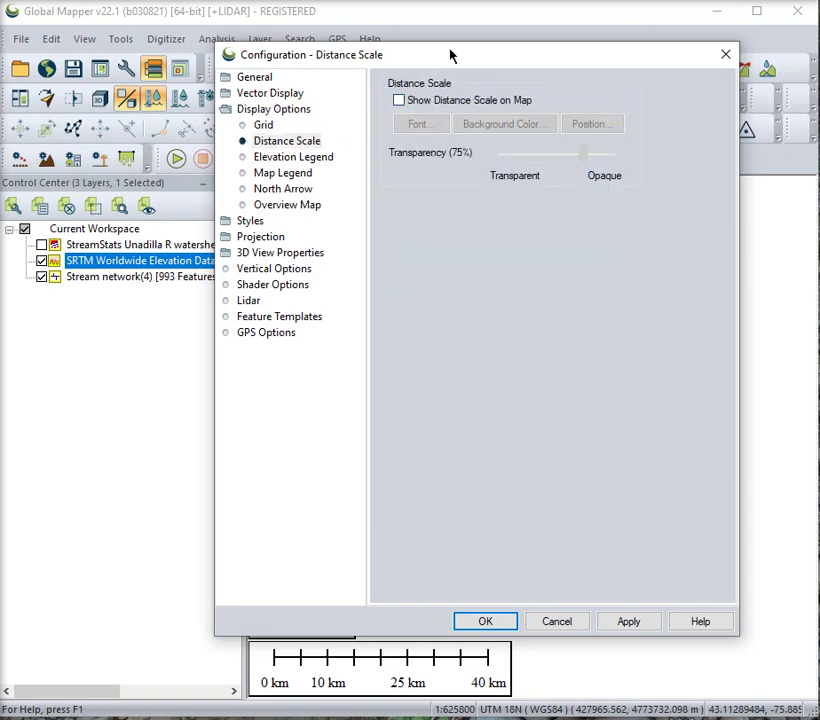
drag(455, 55, 742, 44)
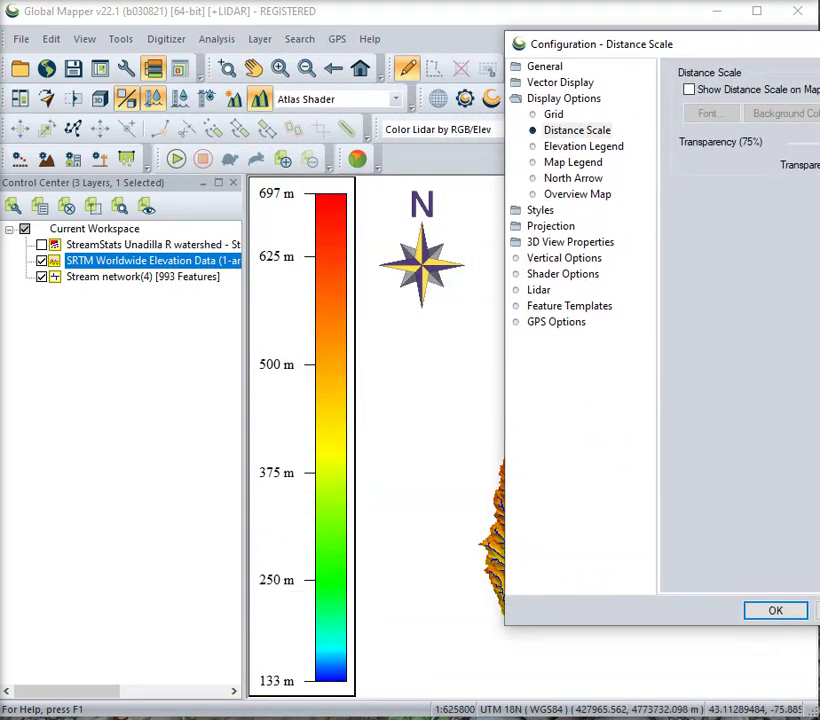
click(688, 89)
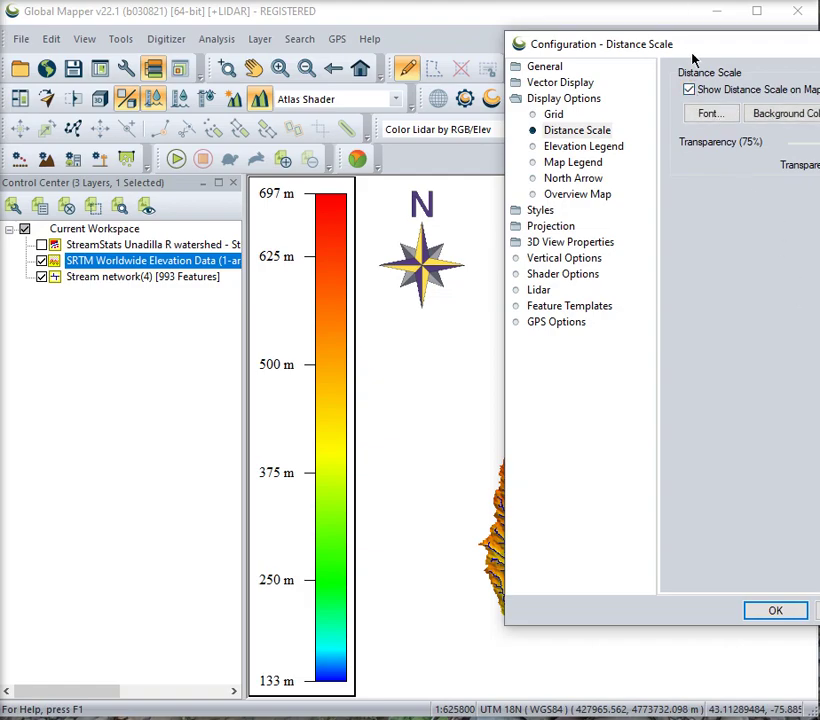
drag(708, 50, 503, 32)
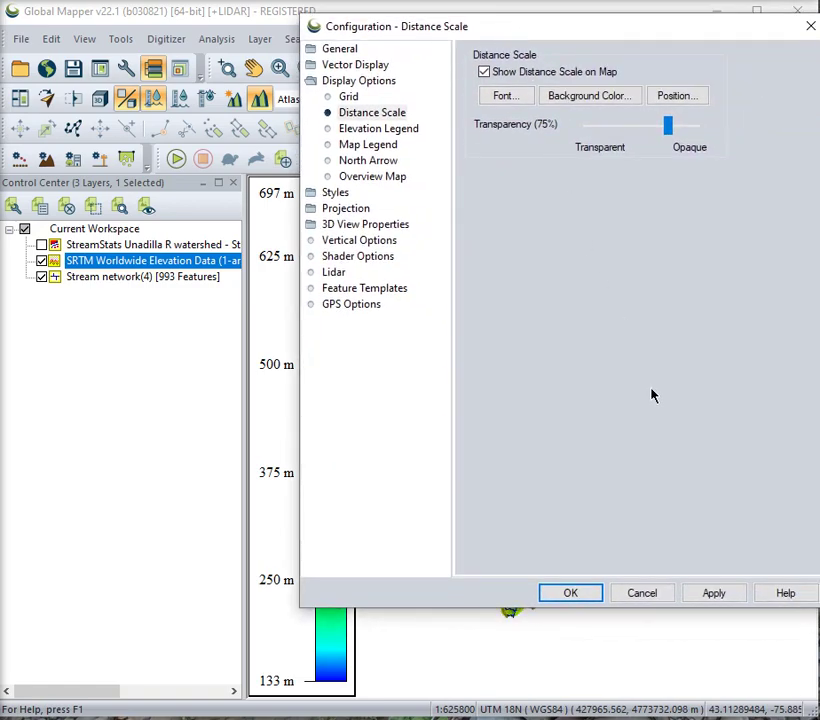
click(716, 592)
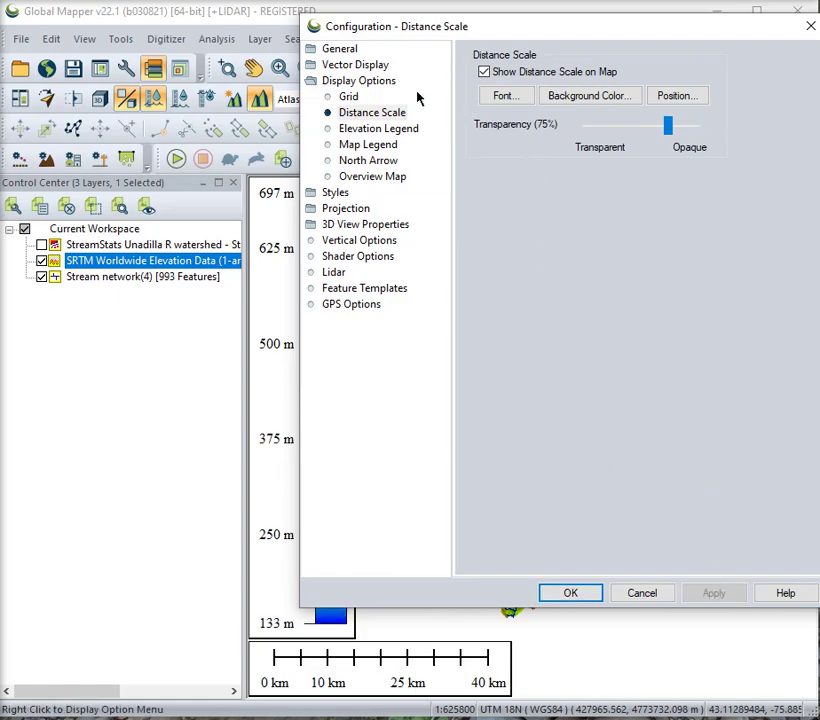
Remove the elevation legend, then restore it in Metric (meters), applying each change.
click(362, 129)
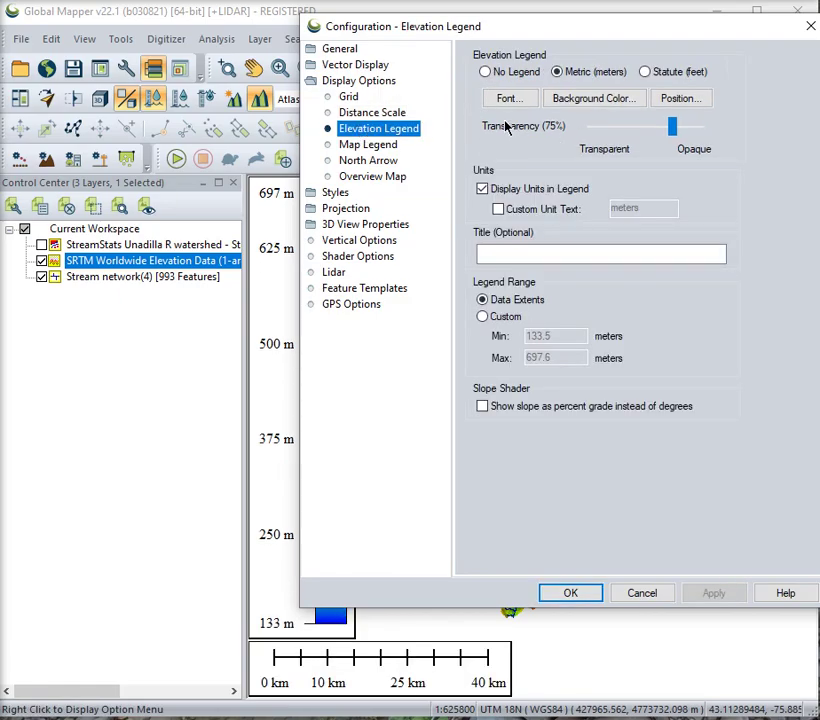
click(486, 72)
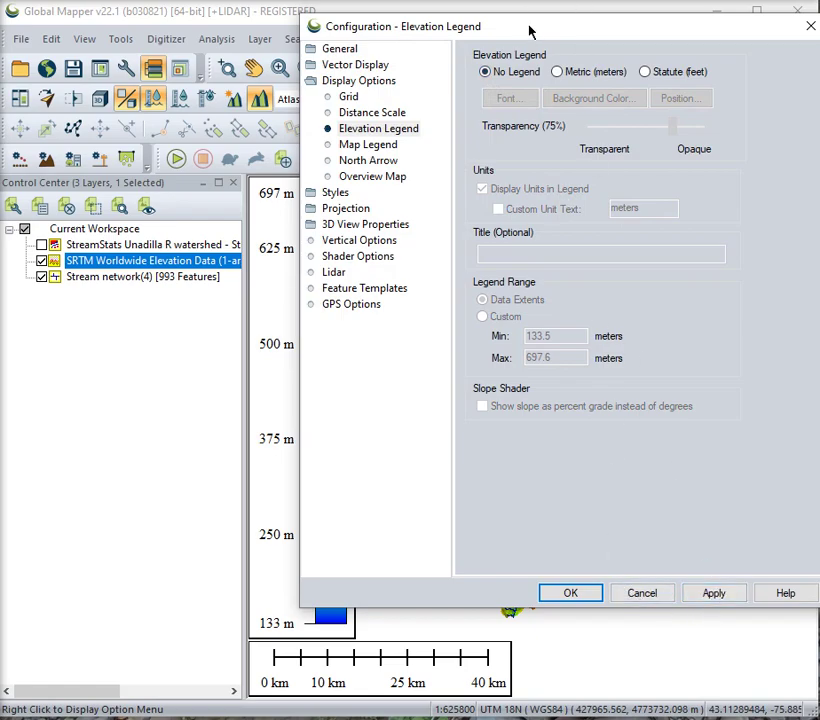
drag(530, 32, 589, 31)
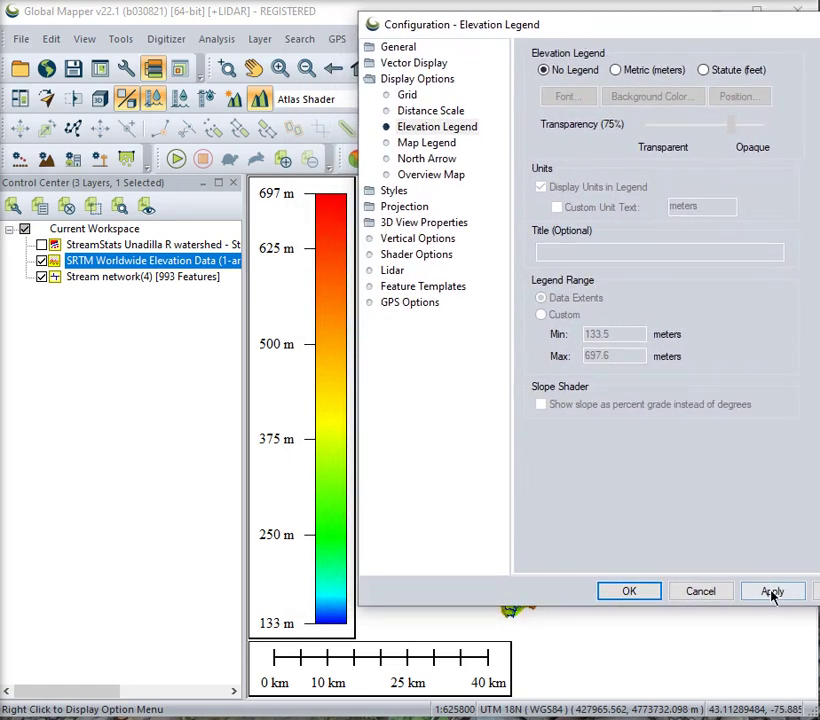
click(772, 591)
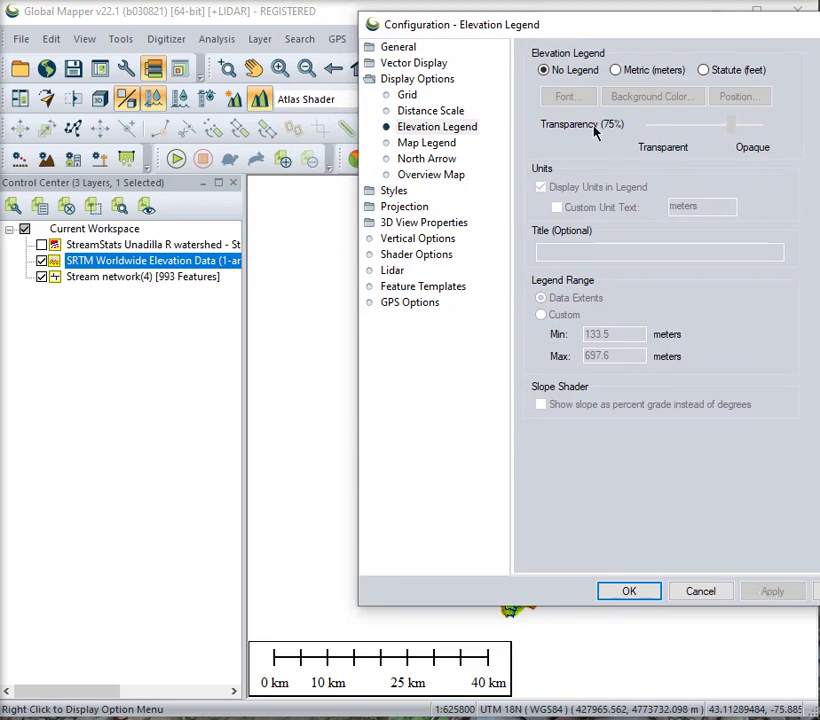
click(650, 71)
click(772, 592)
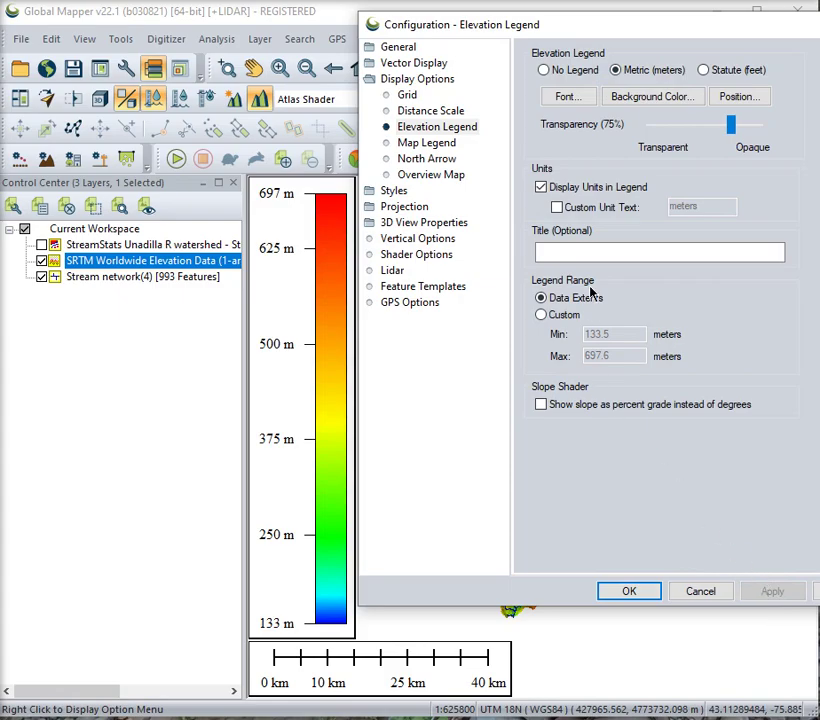
Bring up the North Arrow display settings.
drag(635, 31, 706, 72)
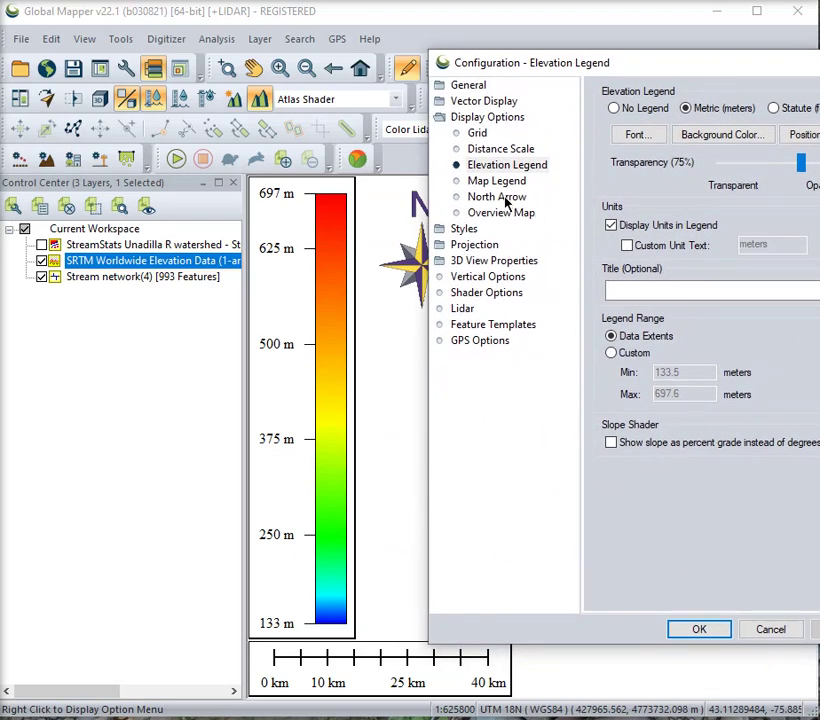
click(505, 199)
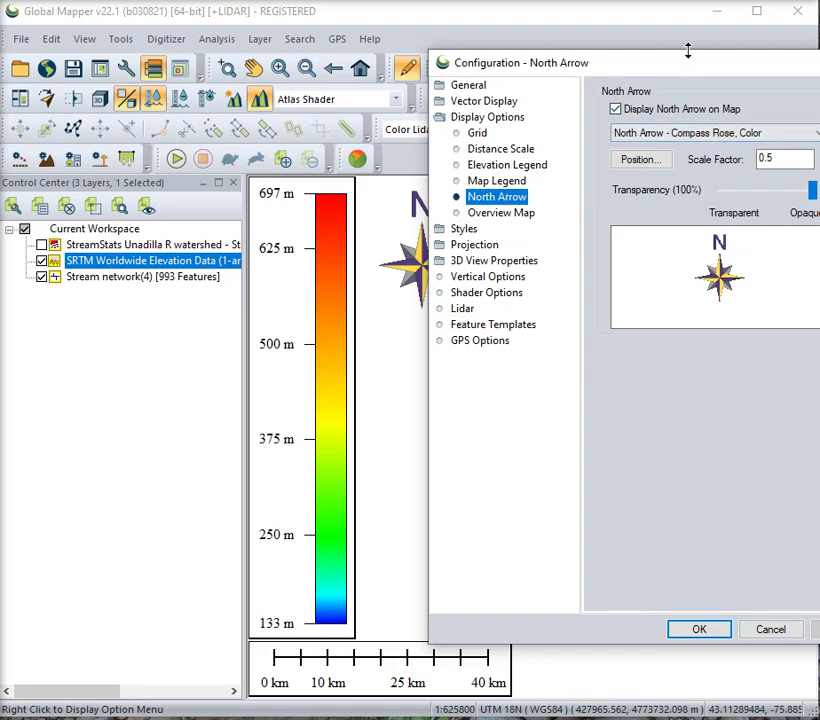
drag(689, 70, 652, 68)
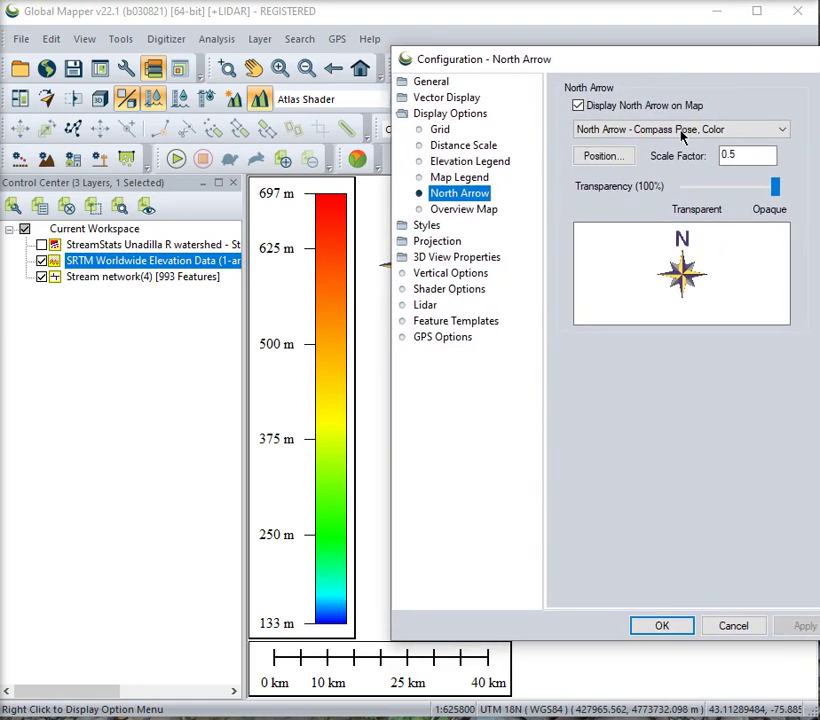